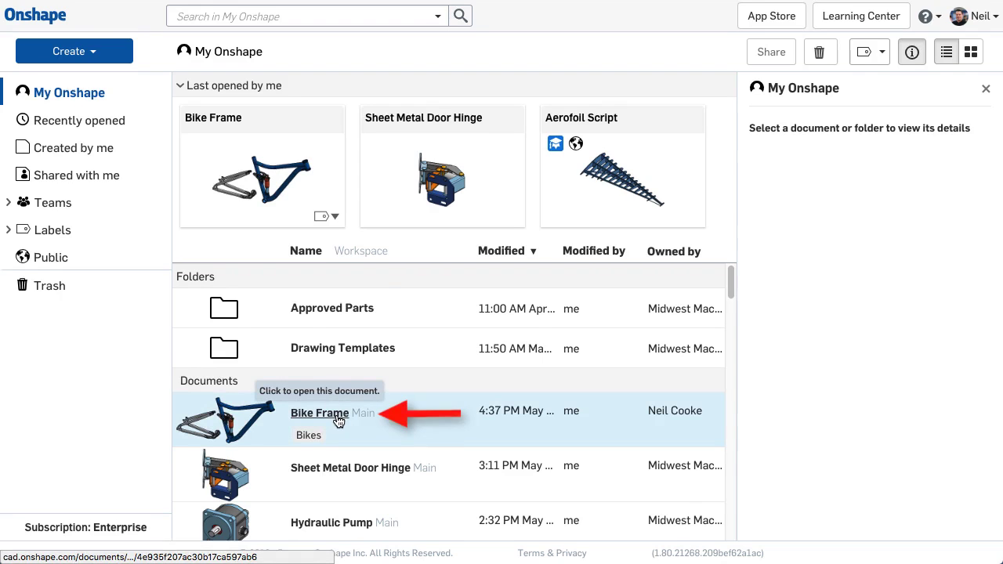
Open the Bike Frame document and look closely at the shock and rear suspension in the Bike Frame Assy.
{"action": "double_click", "coordinate": [399, 414]}
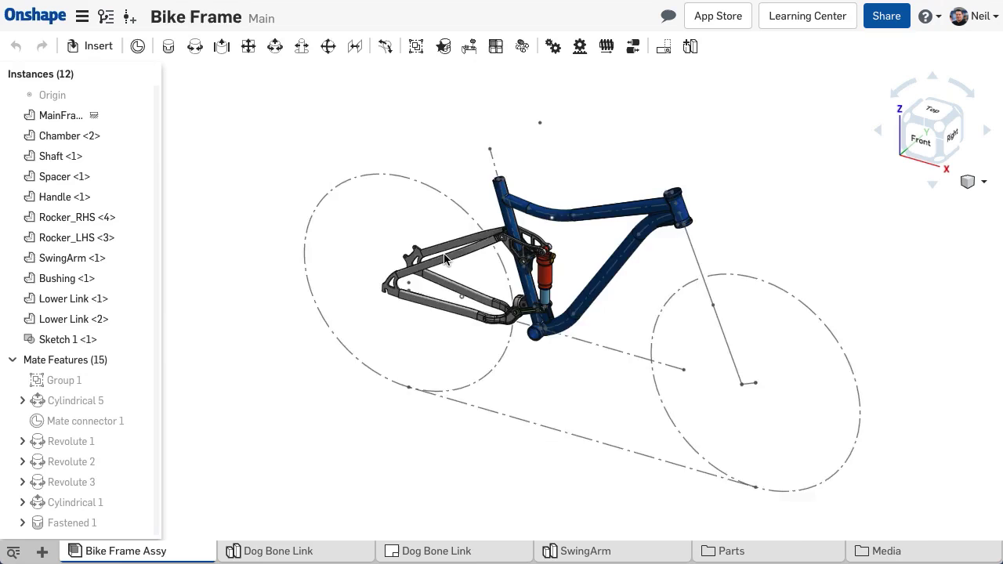
{"action": "scroll", "coordinate": [444, 260], "scroll_direction": "up", "scroll_amount": 5}
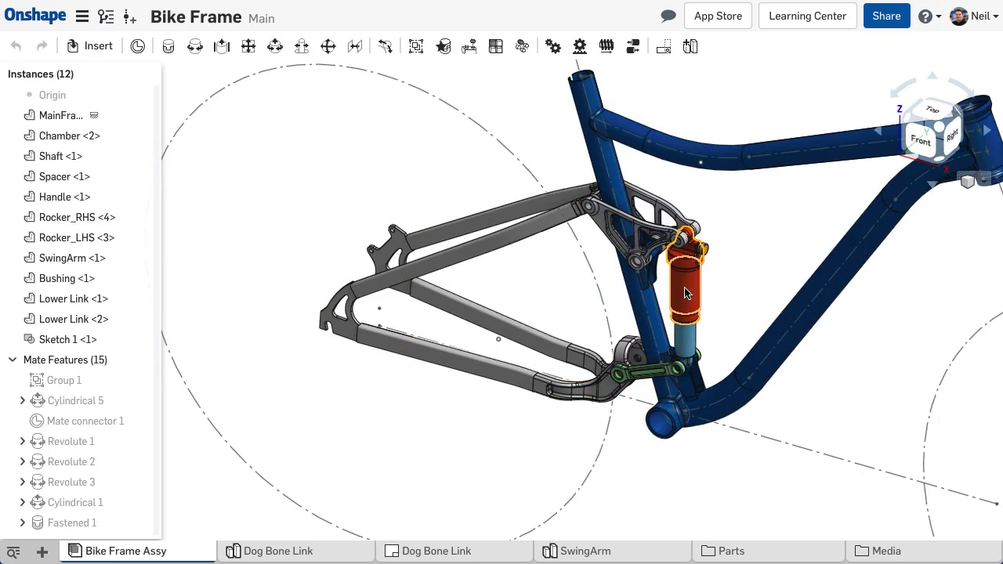
{"action": "mouse_move", "coordinate": [685, 293]}
{"action": "left_mouse_down"}
{"action": "mouse_move", "coordinate": [692, 330]}
{"action": "mouse_move", "coordinate": [703, 247]}
{"action": "mouse_move", "coordinate": [702, 287]}
{"action": "left_mouse_up"}
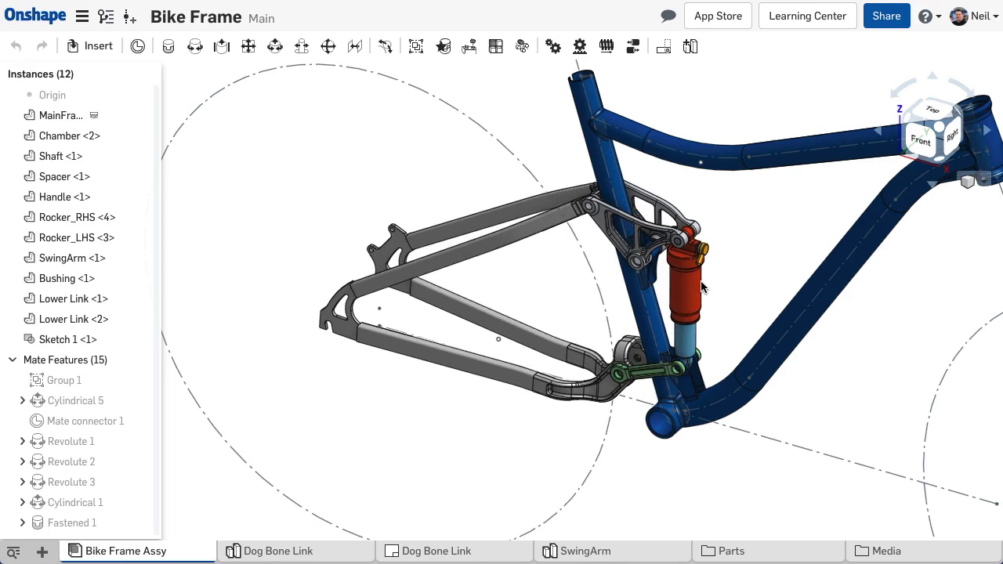
View the Dog Bone Link part, its drawing and the SwingArm part in the Bike Frame document.
{"action": "left_click", "coordinate": [335, 549]}
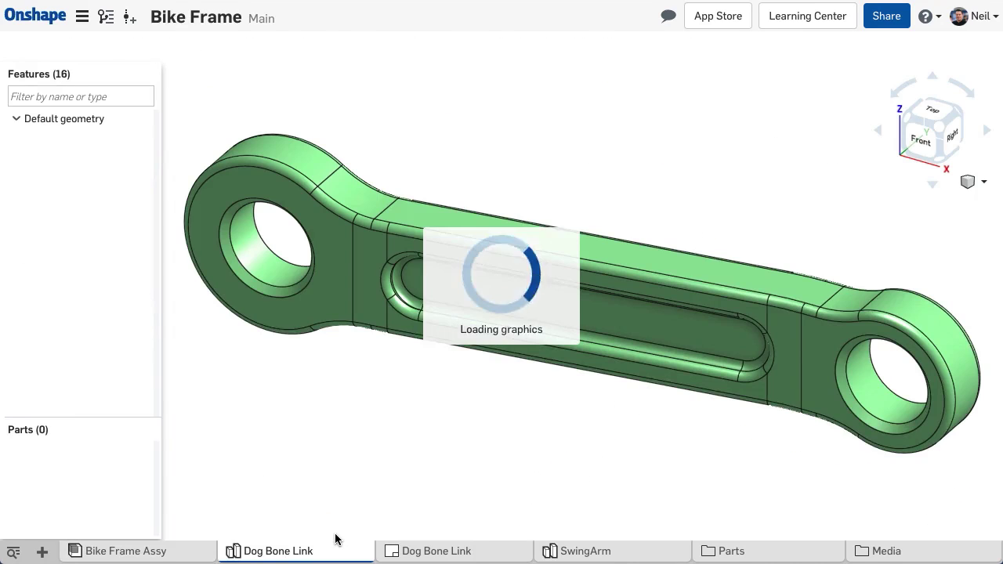
{"action": "left_click", "coordinate": [419, 540]}
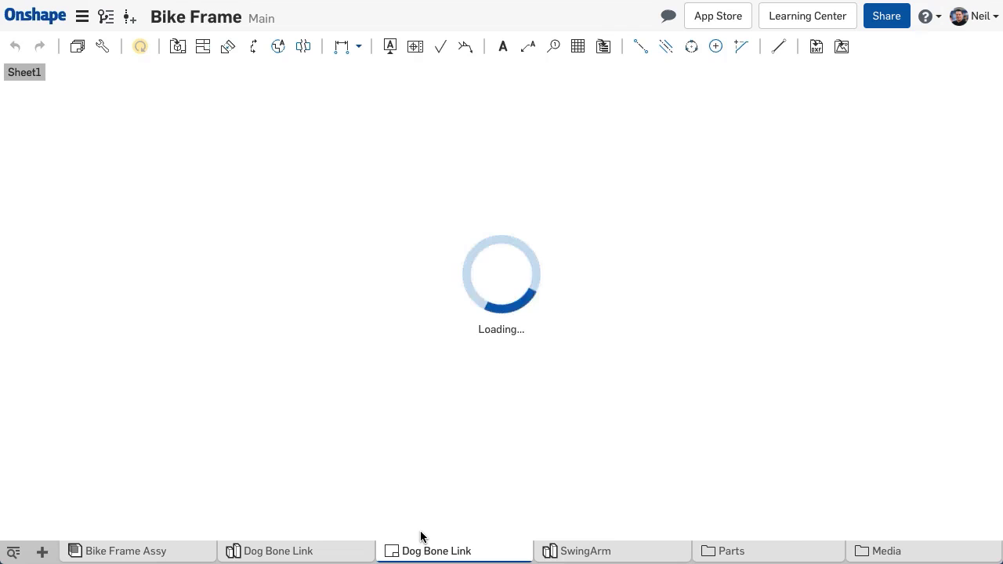
{"action": "left_click", "coordinate": [562, 549]}
View the files in the Media folder: Specs.pdf, the Trail image and the Trail video.
{"action": "left_click", "coordinate": [914, 545]}
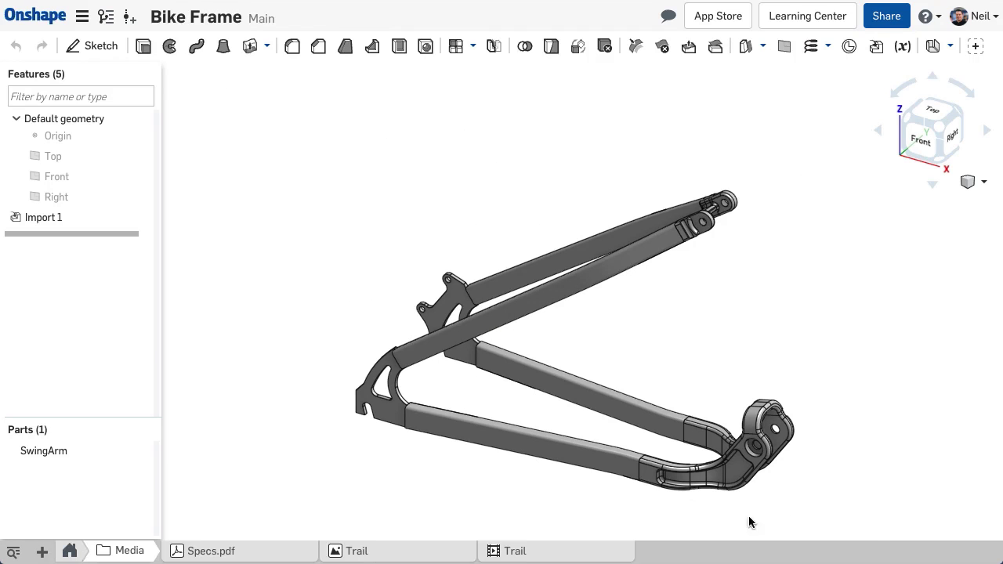
{"action": "left_click", "coordinate": [264, 548]}
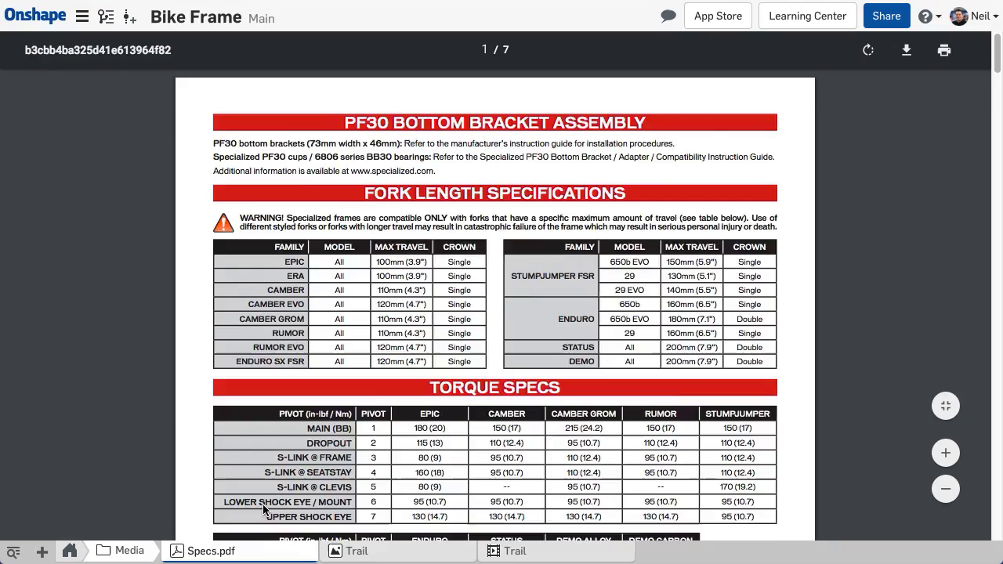
{"action": "scroll", "coordinate": [264, 509], "scroll_direction": "down", "scroll_amount": 20}
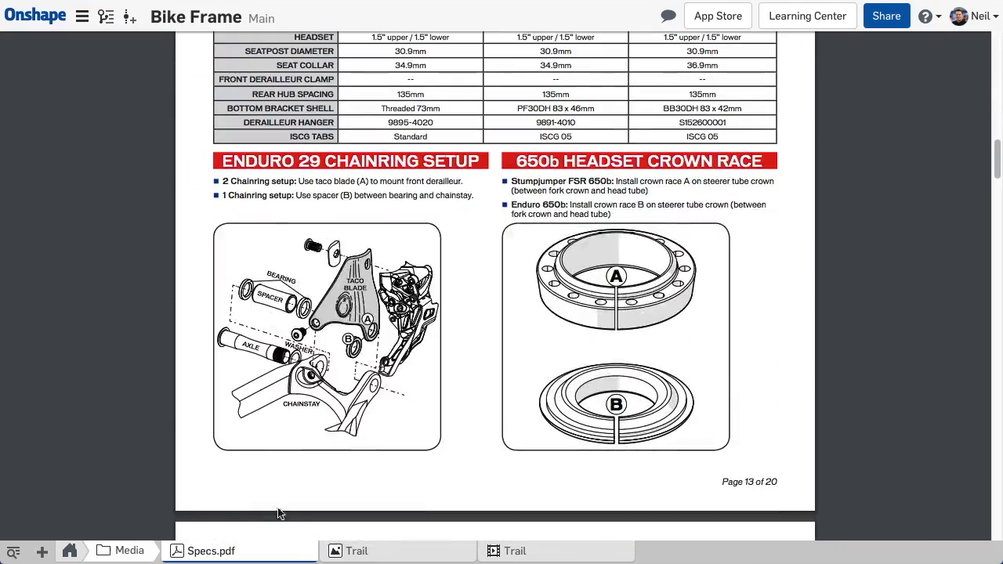
{"action": "left_click", "coordinate": [353, 540]}
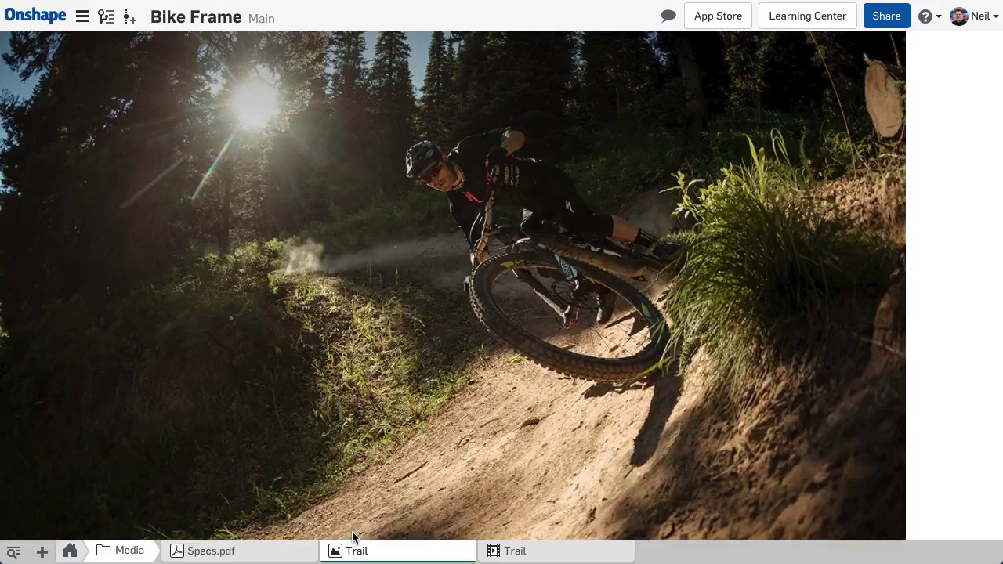
{"action": "left_click", "coordinate": [502, 541]}
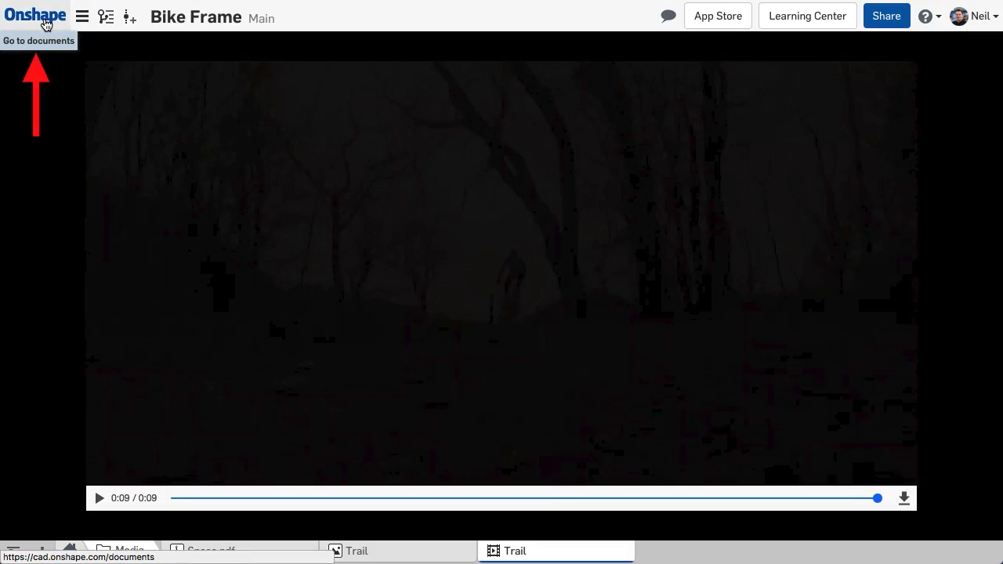
Return to the documents page and look through the My Onshape folders and documents.
{"action": "left_click", "coordinate": [46, 24]}
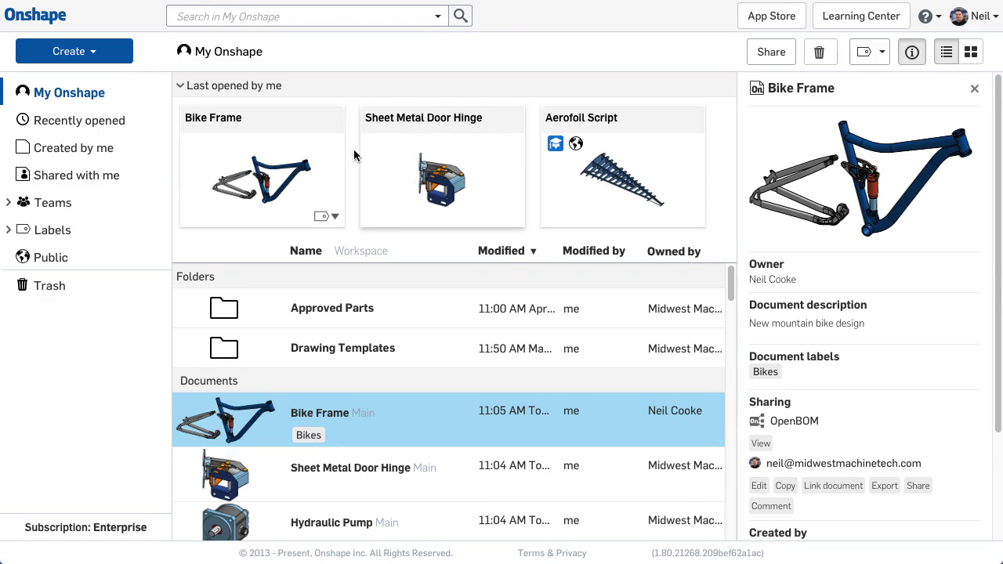
{"action": "left_click", "coordinate": [181, 86]}
{"action": "left_click", "coordinate": [181, 86]}
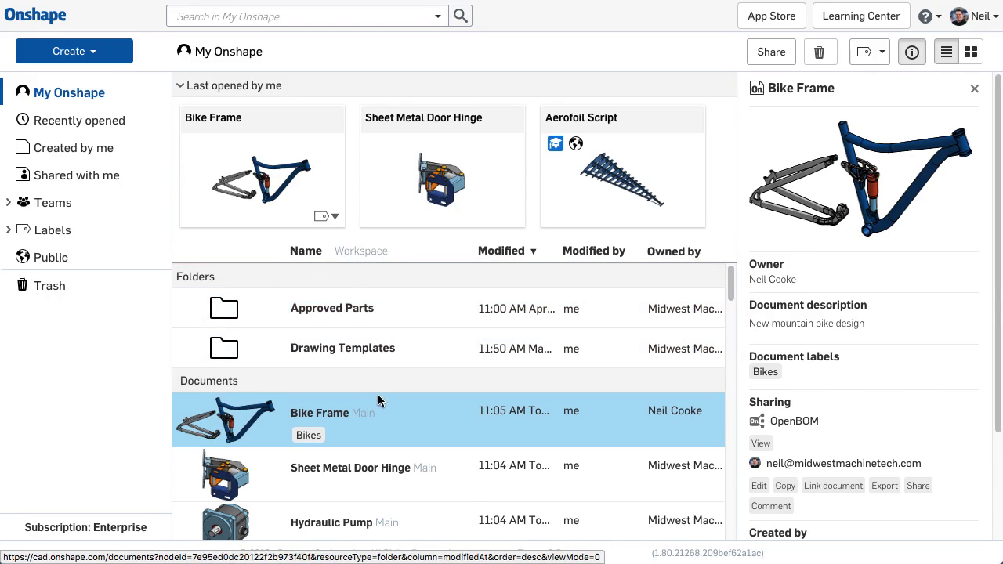
{"action": "scroll", "coordinate": [396, 419], "scroll_direction": "down", "scroll_amount": 5}
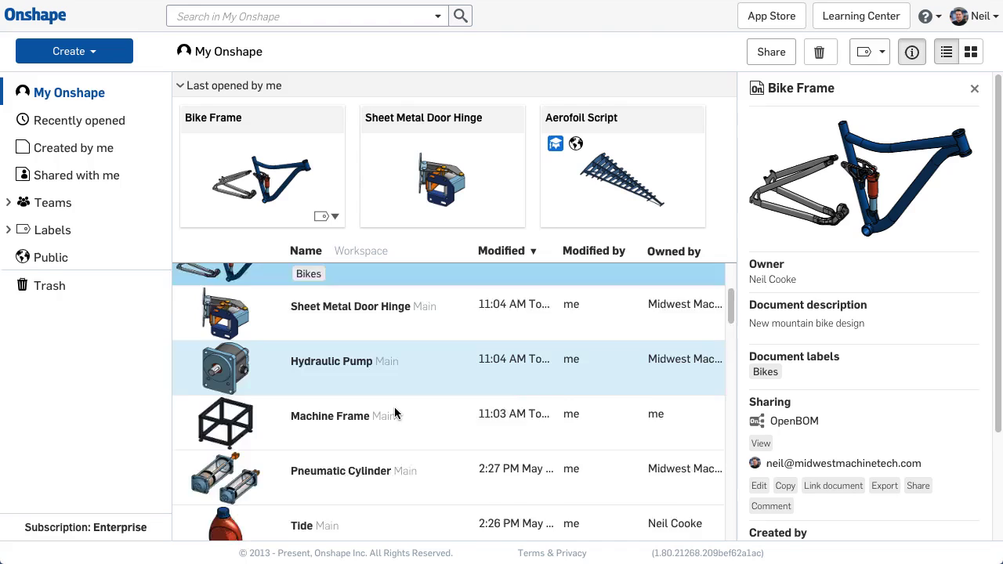
{"action": "scroll", "coordinate": [396, 414], "scroll_direction": "down", "scroll_amount": 3}
{"action": "scroll", "coordinate": [396, 414], "scroll_direction": "up", "scroll_amount": 5}
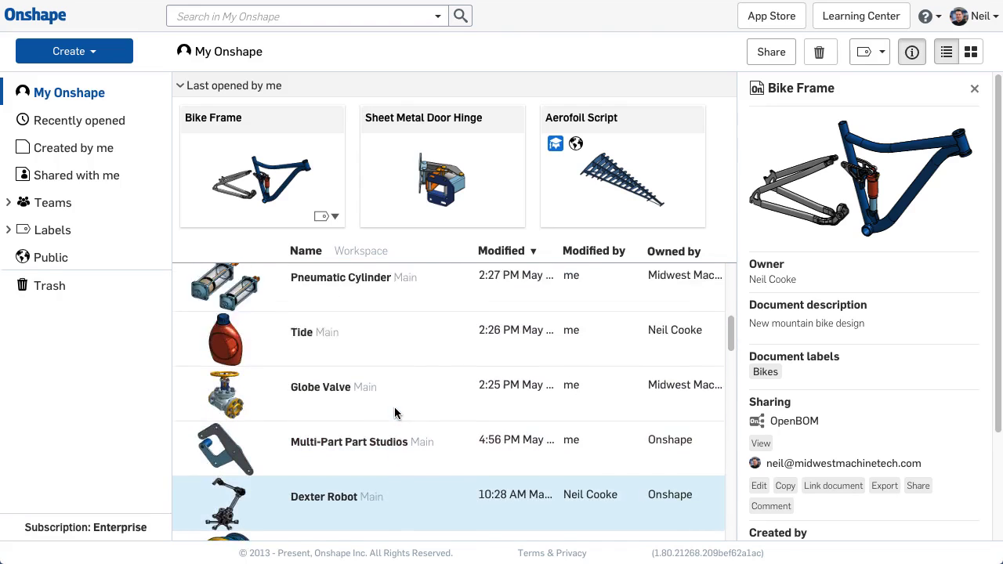
{"action": "scroll", "coordinate": [394, 406], "scroll_direction": "up", "scroll_amount": 4}
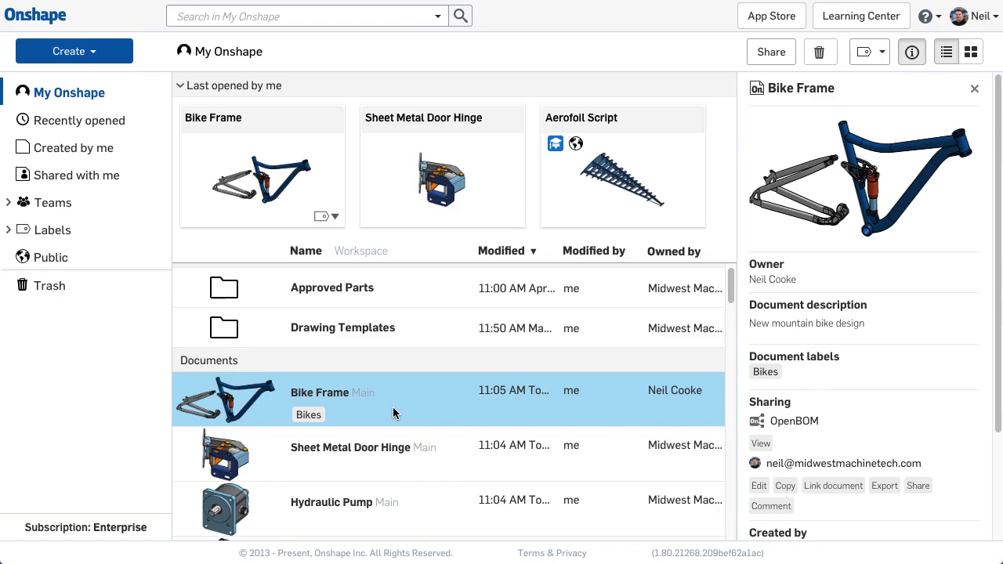
View the documents filtered by Created by me, Shared with me and Recently opened.
{"action": "left_click", "coordinate": [141, 149]}
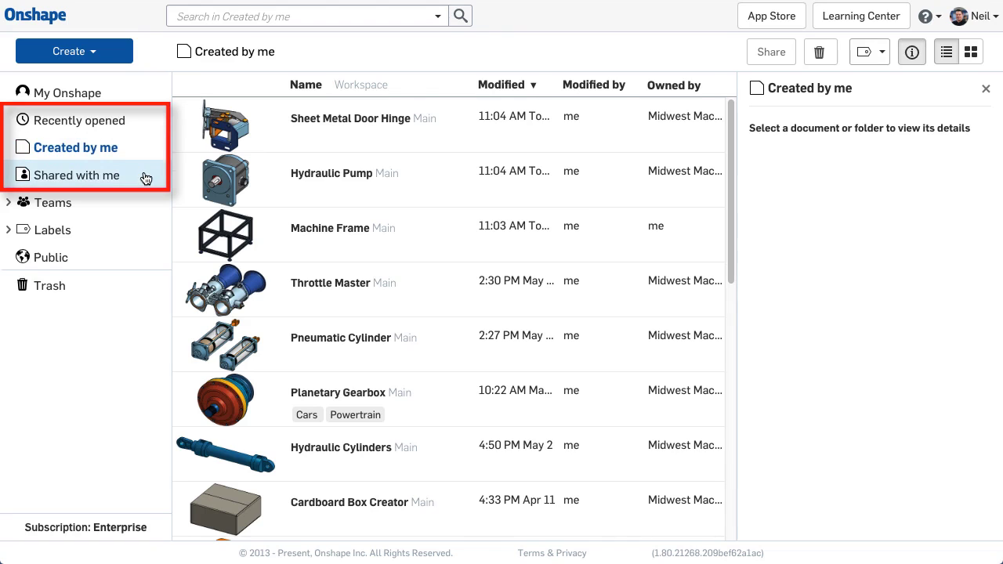
{"action": "left_click", "coordinate": [143, 176]}
{"action": "left_click", "coordinate": [136, 119]}
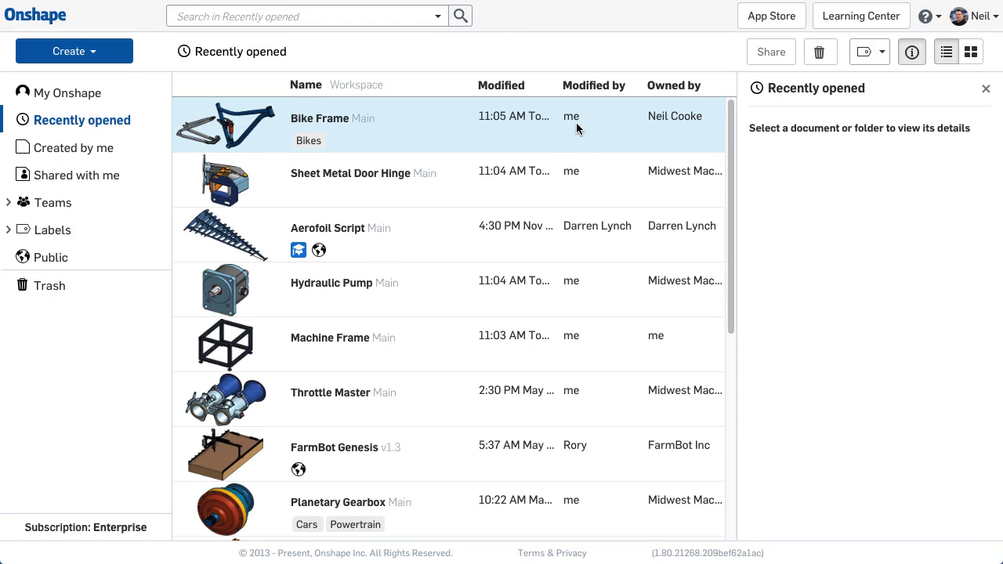
Show the Bike Frame document's details, then view its sharing details on its card in grid view.
{"action": "left_click", "coordinate": [658, 123]}
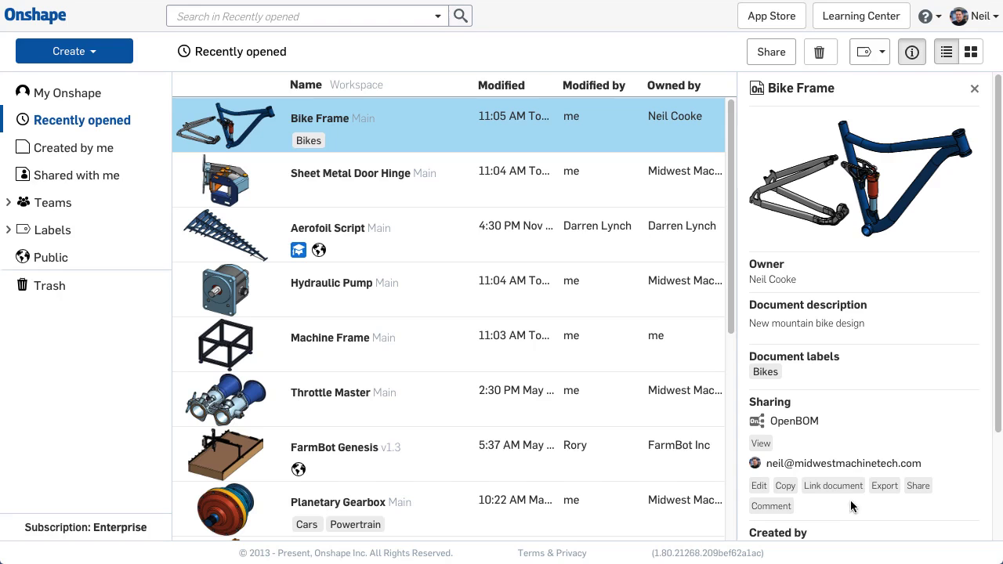
{"action": "left_click", "coordinate": [969, 53]}
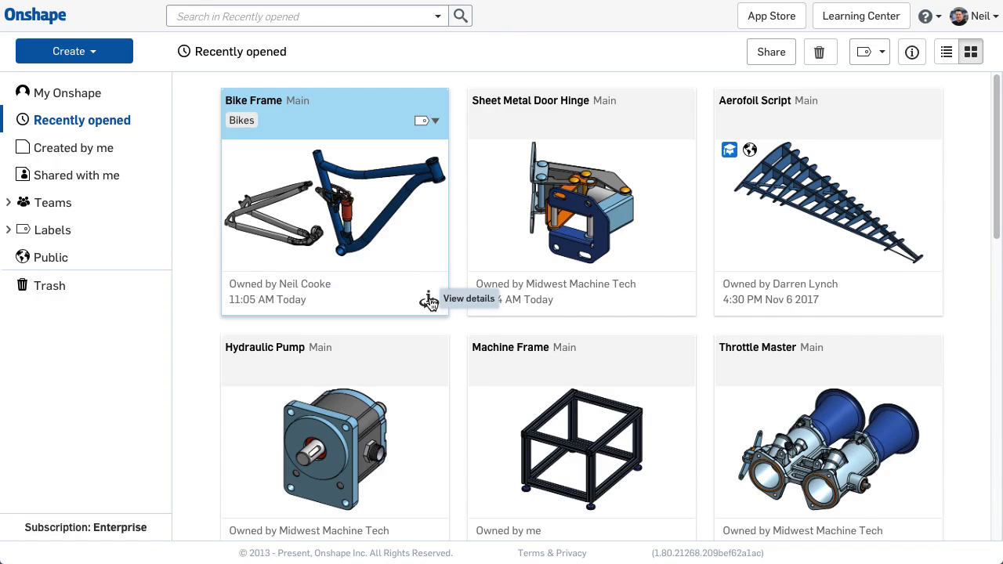
{"action": "left_click", "coordinate": [429, 302]}
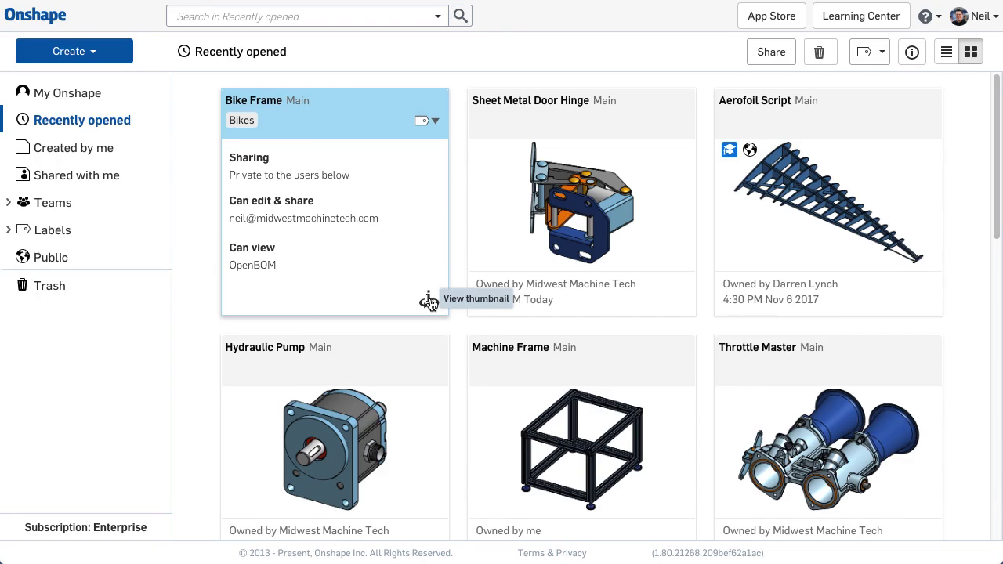
{"action": "left_click", "coordinate": [429, 303]}
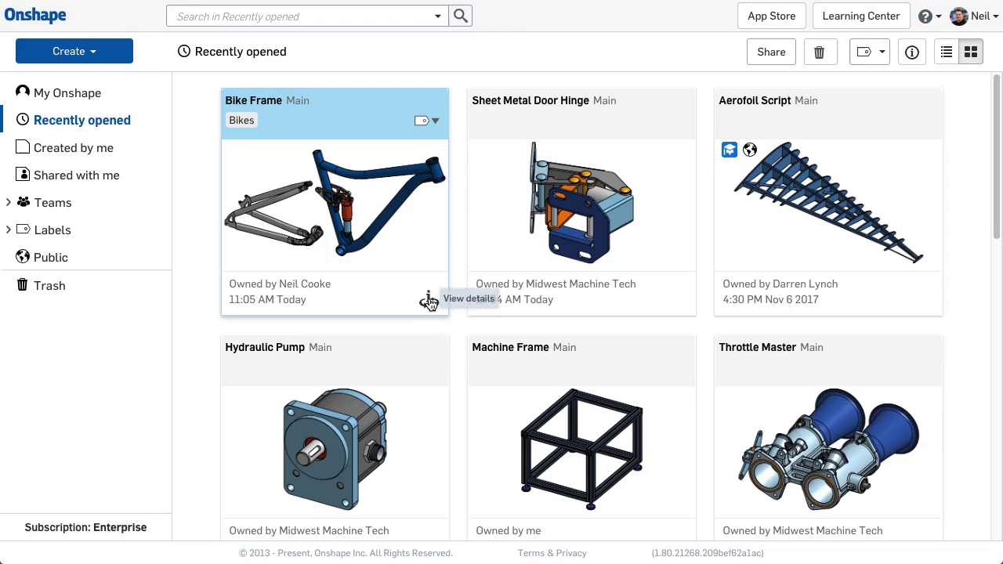
Show the details of the selected Bike Frame document again and return the documents to list view.
{"action": "left_click", "coordinate": [911, 53]}
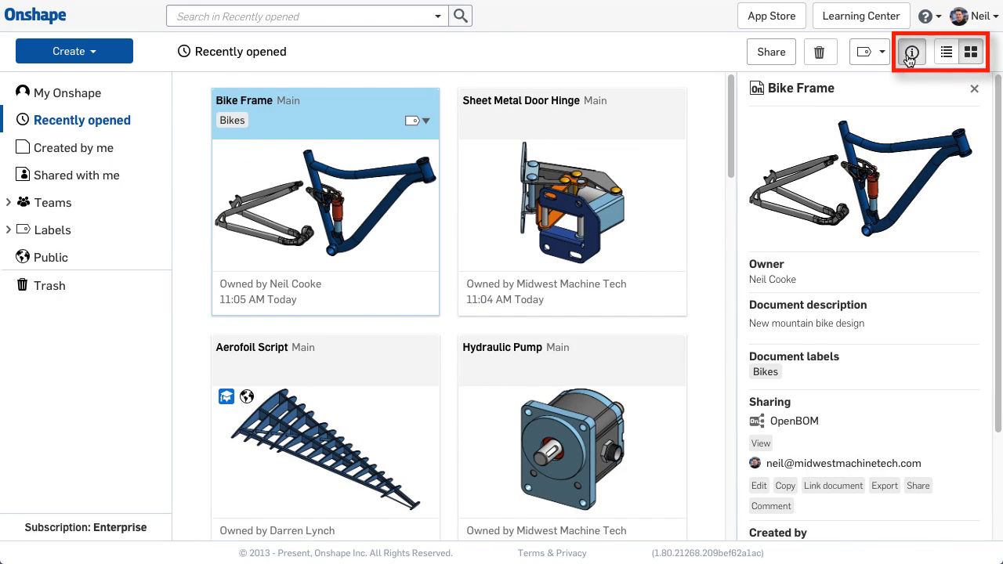
{"action": "left_click", "coordinate": [946, 53]}
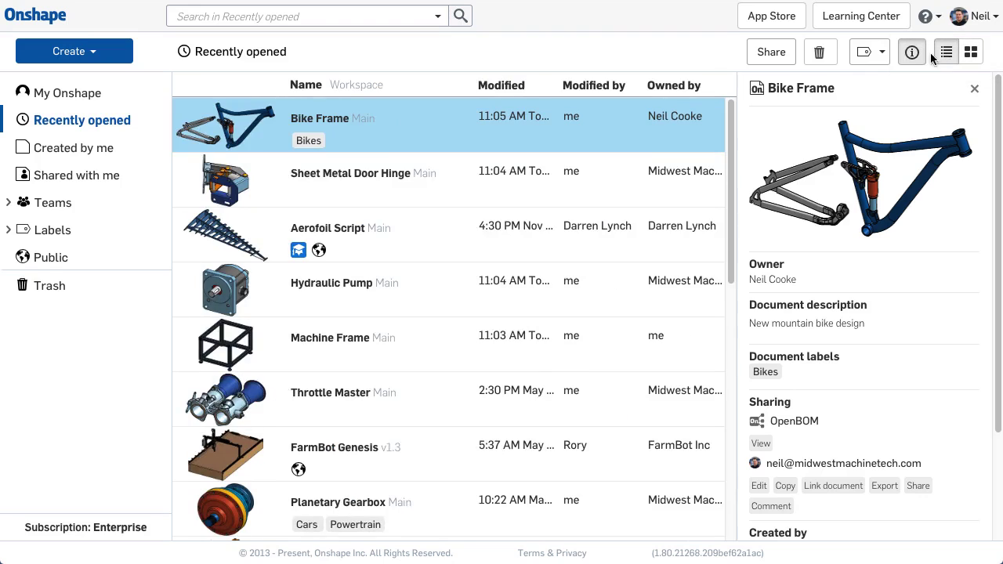
{"action": "mouse_move", "coordinate": [321, 257]}
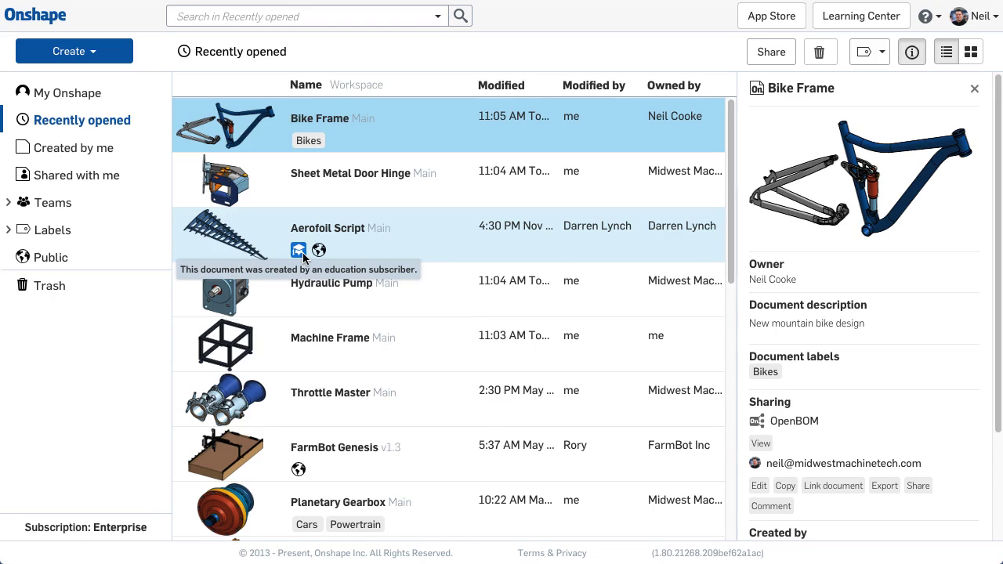
View the available Teams and Labels, and display the Public documents.
{"action": "left_click", "coordinate": [8, 204]}
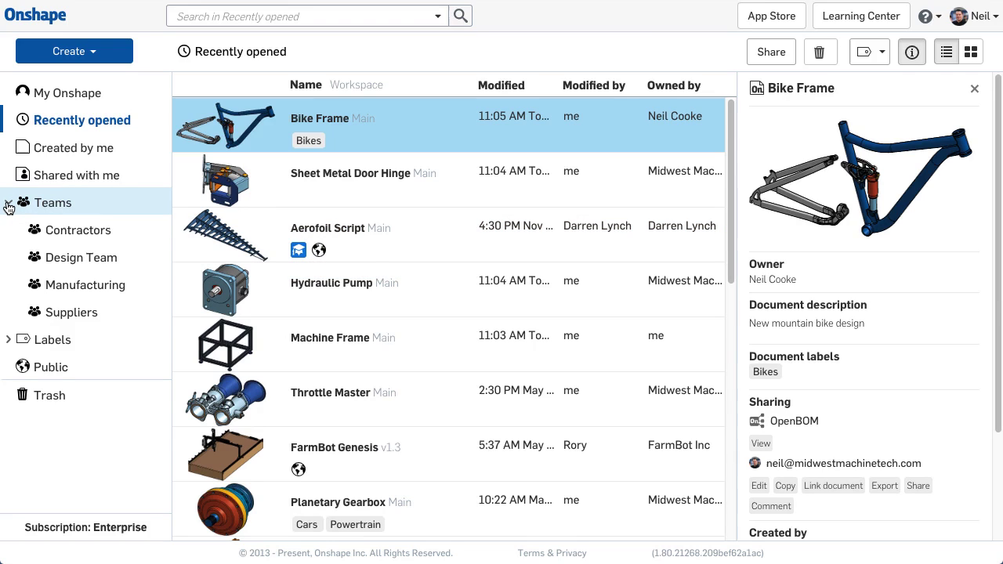
{"action": "left_click", "coordinate": [7, 204]}
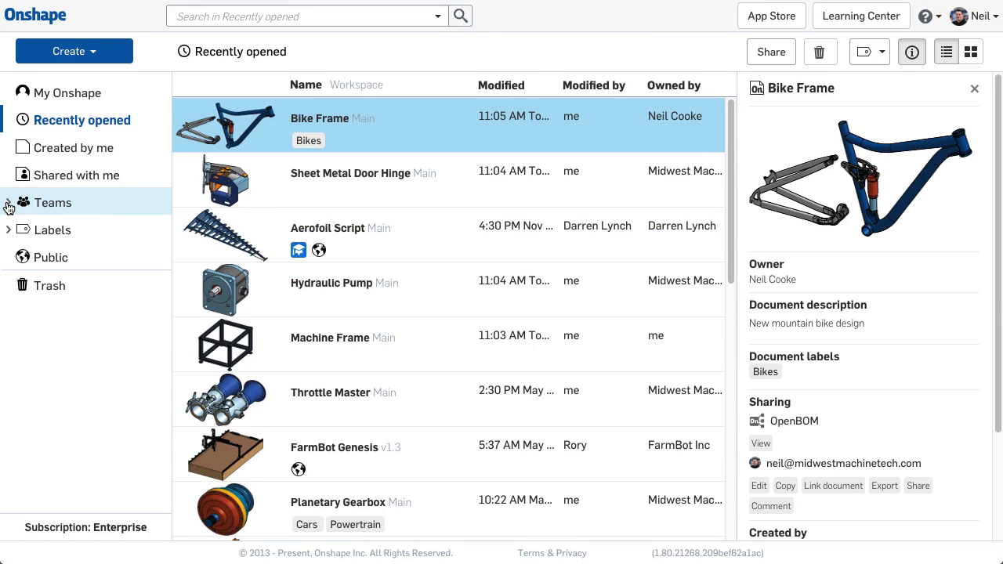
{"action": "left_click", "coordinate": [7, 231]}
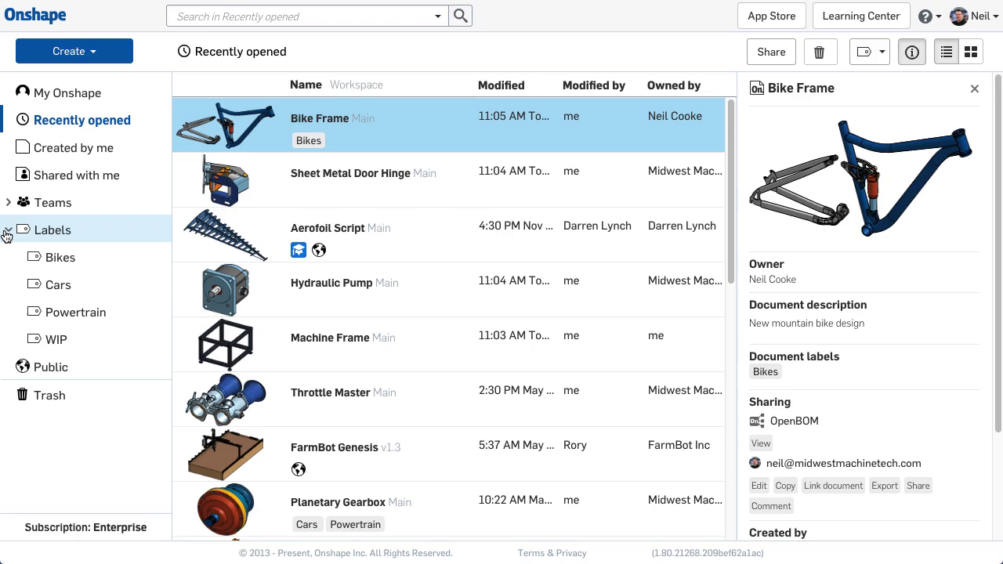
{"action": "left_click", "coordinate": [6, 232]}
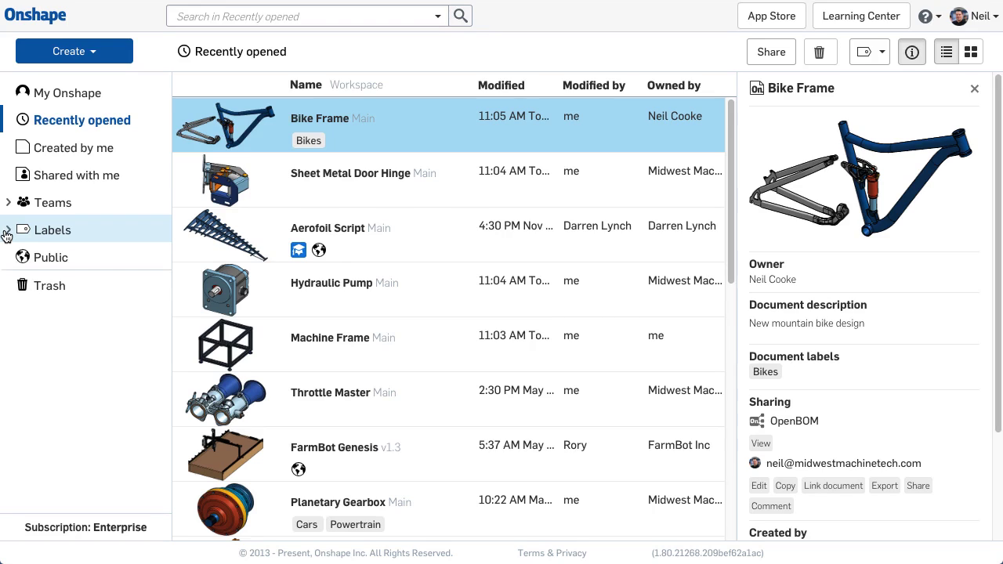
{"action": "left_click", "coordinate": [88, 257]}
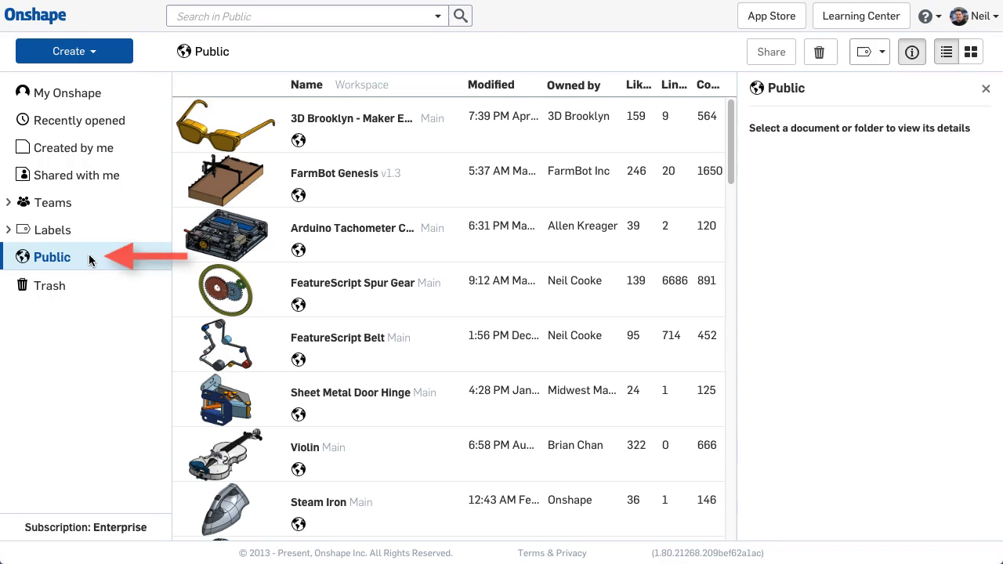
Search My Onshape for "frame".
{"action": "left_click", "coordinate": [126, 98]}
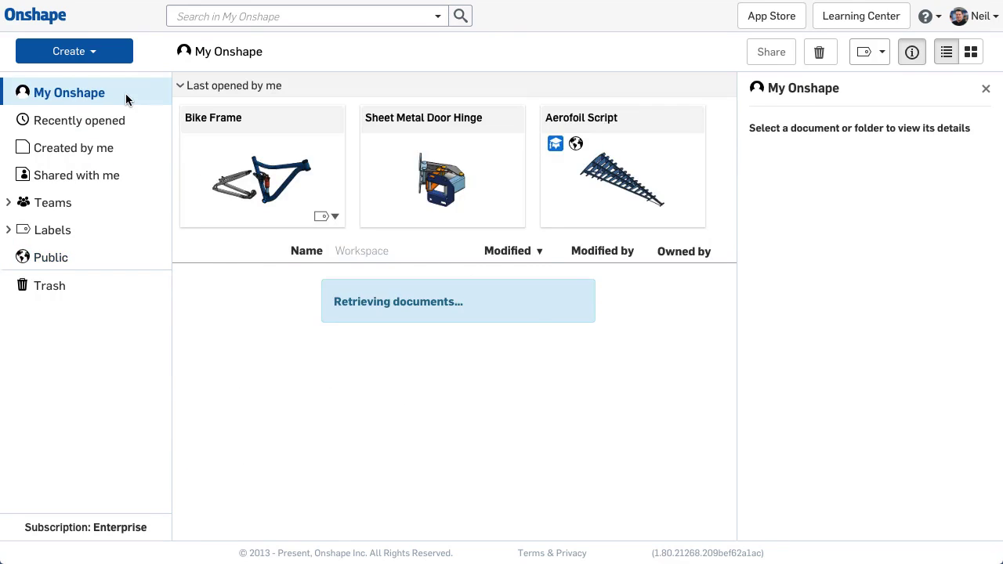
{"action": "left_click", "coordinate": [257, 16]}
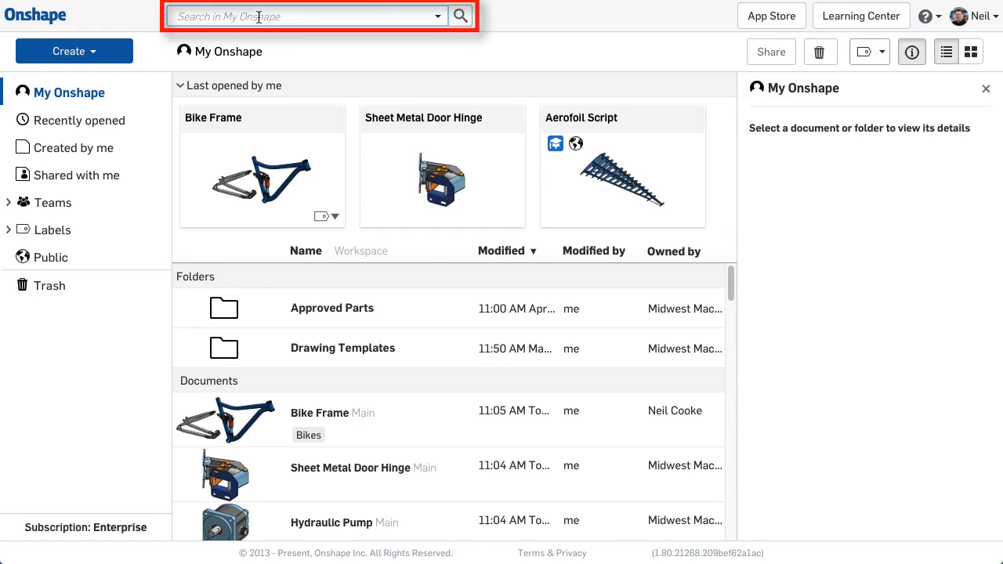
{"action": "type", "text": "frame"}
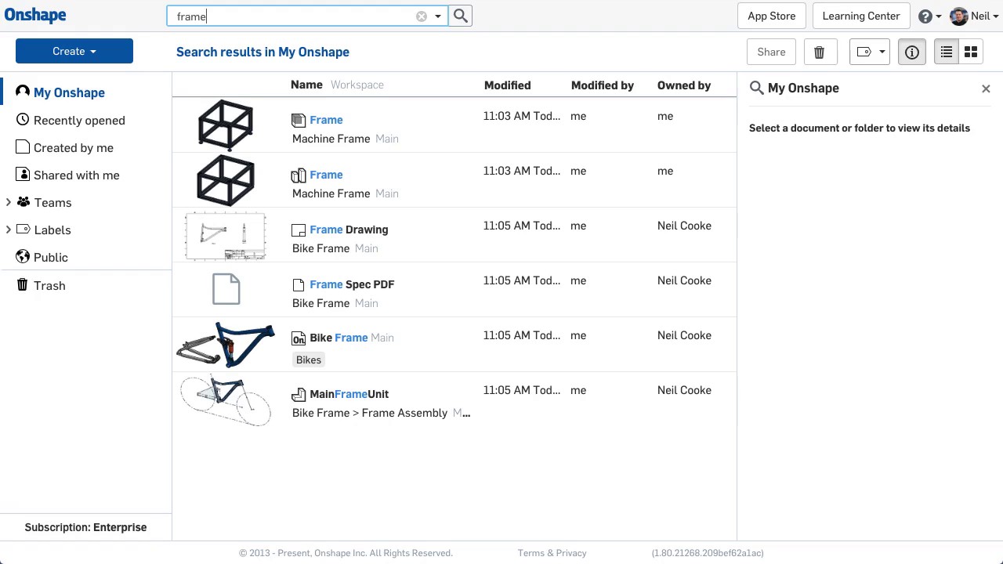
Search only the documents in Created by me for "frame".
{"action": "left_click", "coordinate": [144, 148]}
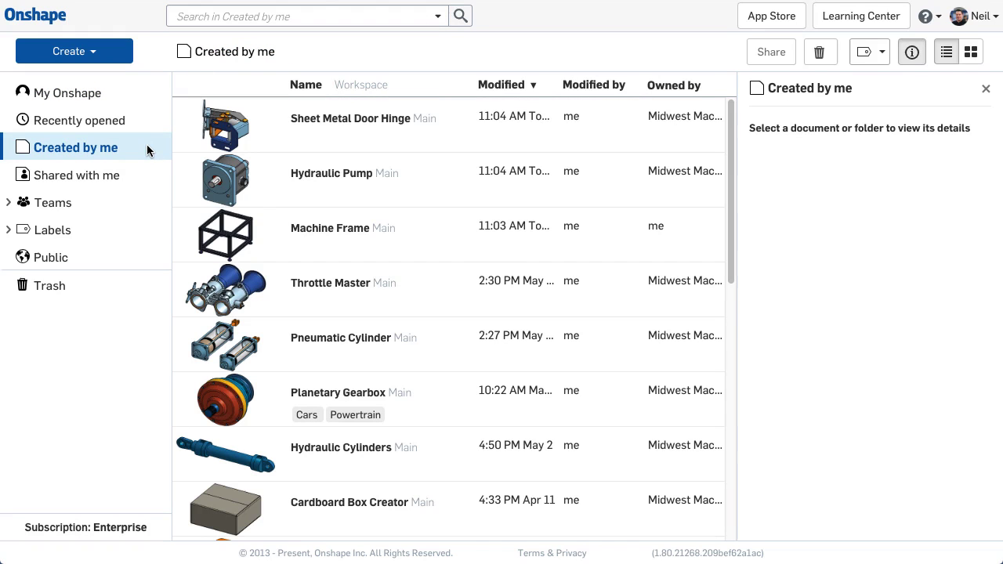
{"action": "left_click", "coordinate": [361, 15]}
{"action": "type", "text": "fr"}
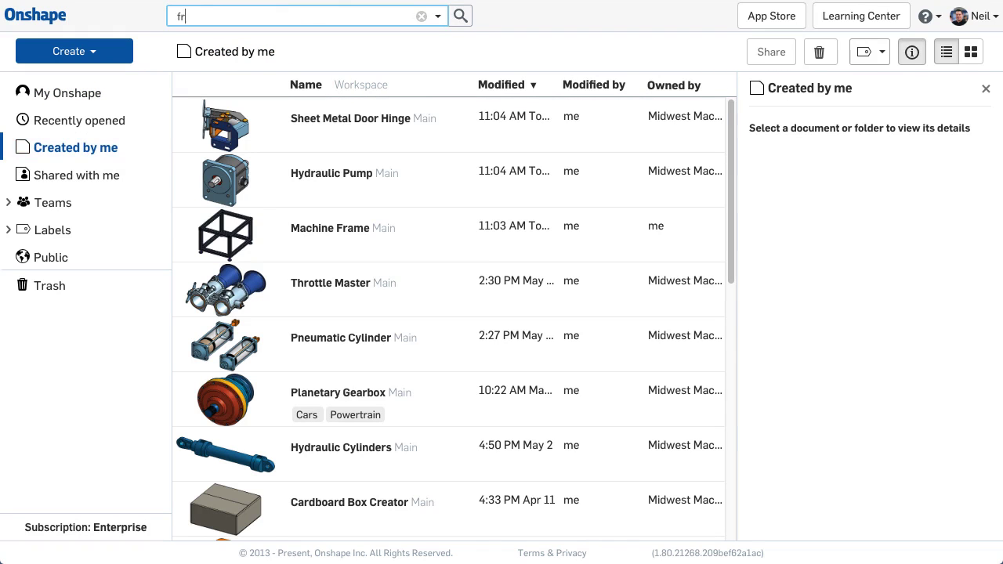
{"action": "type", "text": "ame"}
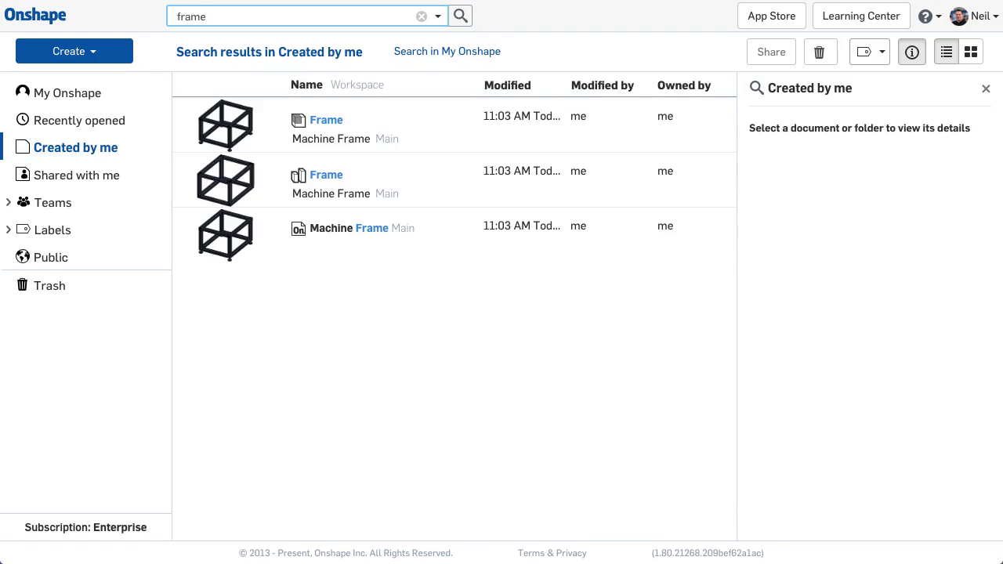
View the advanced search options, and clear the "frame" search to list all documents in Created by me.
{"action": "left_click", "coordinate": [438, 17]}
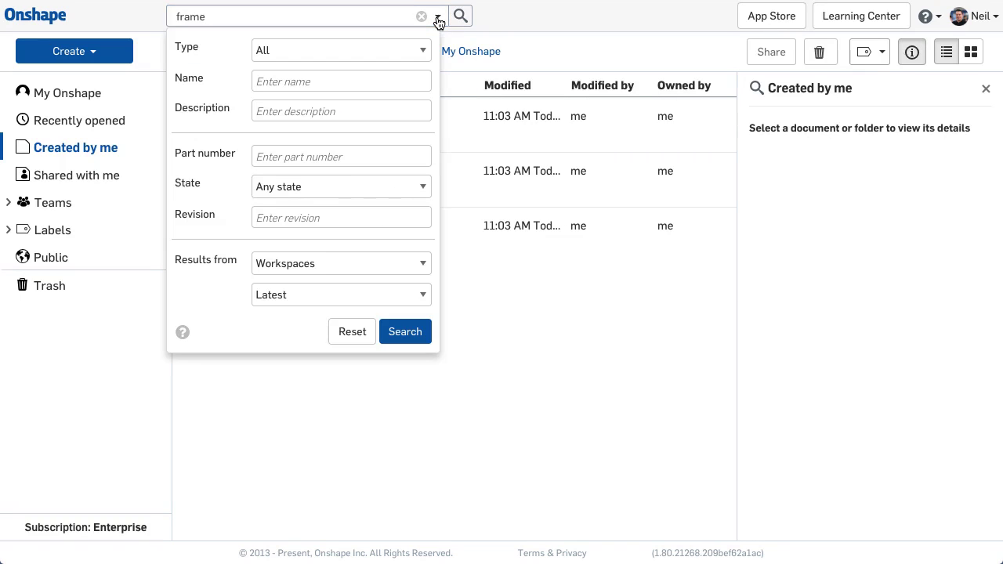
{"action": "left_click", "coordinate": [438, 17]}
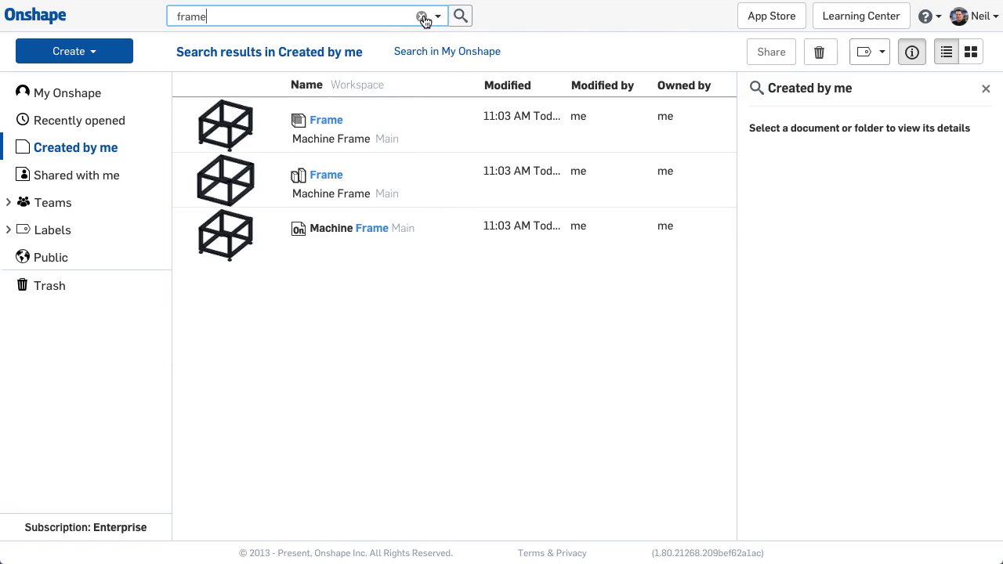
{"action": "left_click", "coordinate": [422, 16]}
{"action": "left_click", "coordinate": [145, 151]}
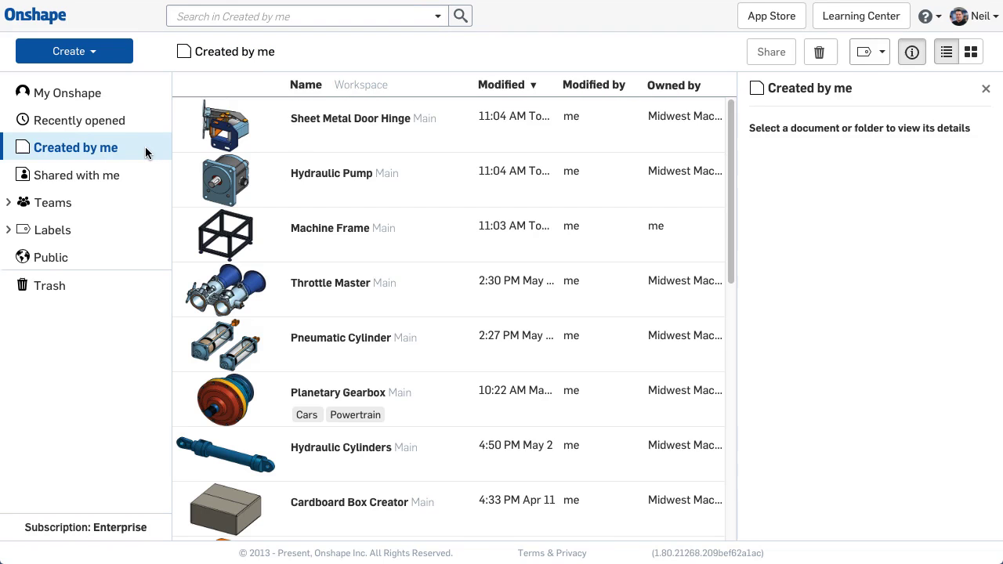
View the actions available for the Sheet Metal Door Hinge document and leave only that document selected.
{"action": "right_click", "coordinate": [355, 144]}
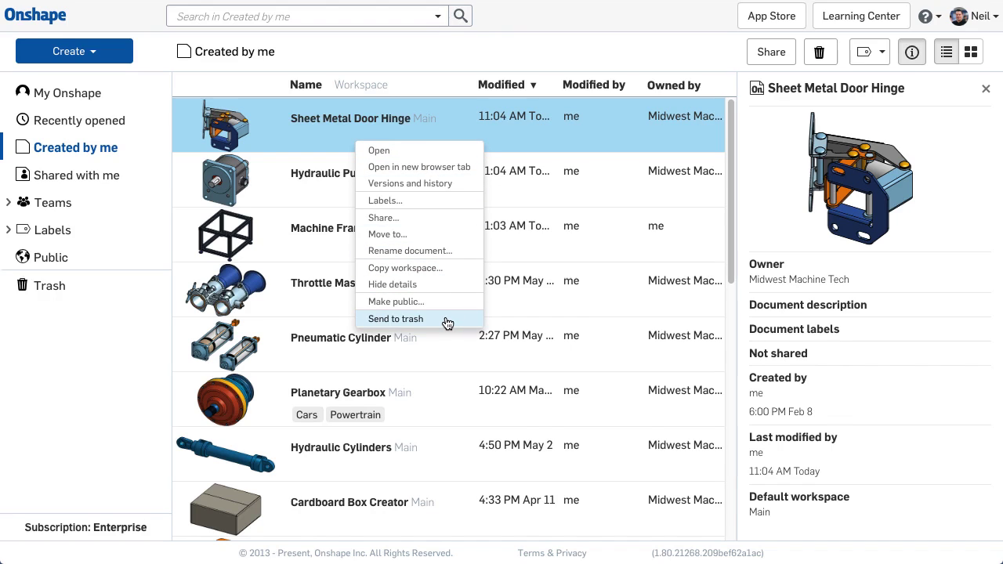
{"action": "left_click", "coordinate": [472, 130]}
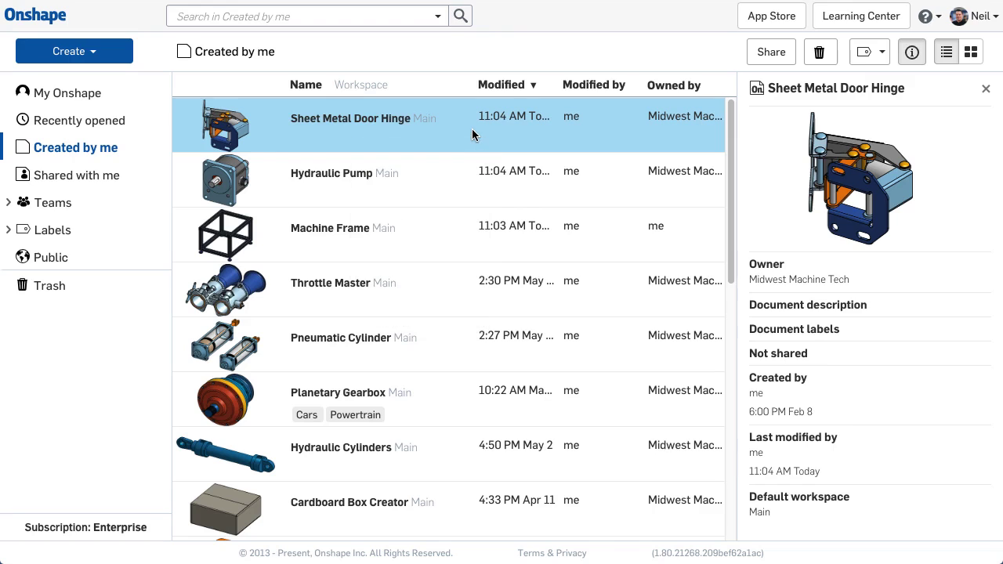
Add Machine Frame and the range from Pneumatic Cylinder through Hydraulic Cylinders to the selection, and view the actions available for the selected documents.
{"action": "left_click", "coordinate": [448, 227], "text": "ctrl"}
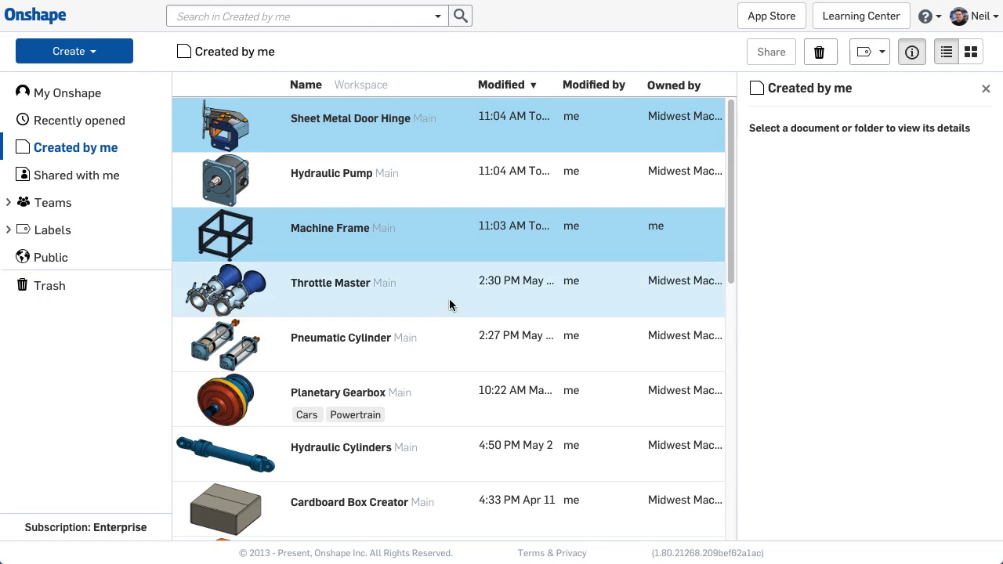
{"action": "left_click", "coordinate": [447, 326], "text": "ctrl"}
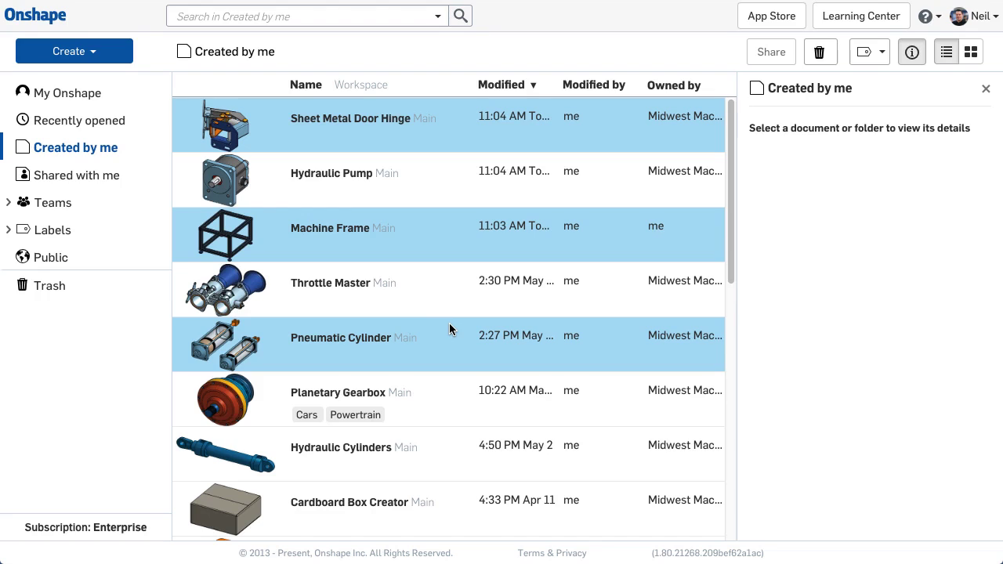
{"action": "left_click", "coordinate": [455, 455], "text": "shift"}
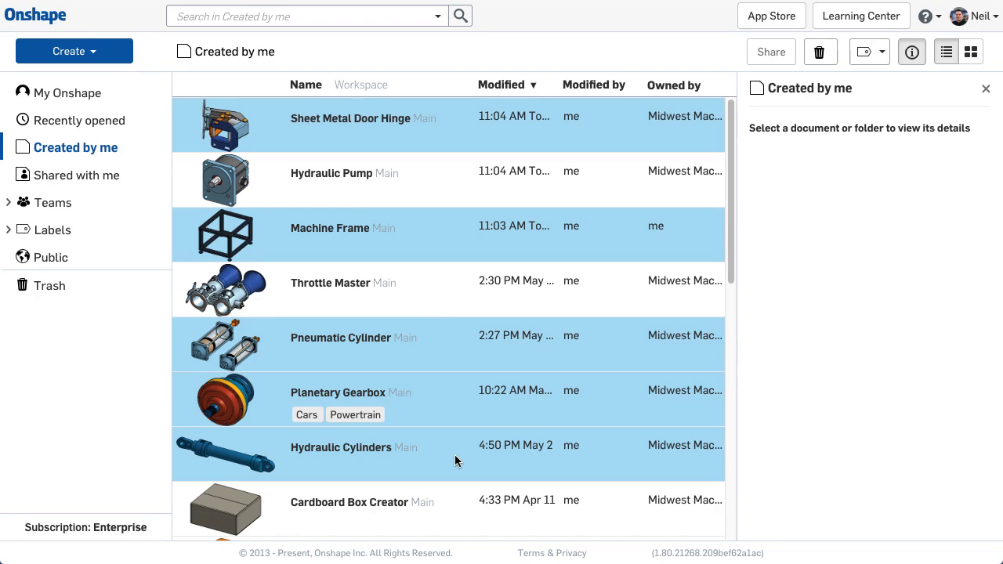
{"action": "right_click", "coordinate": [434, 447]}
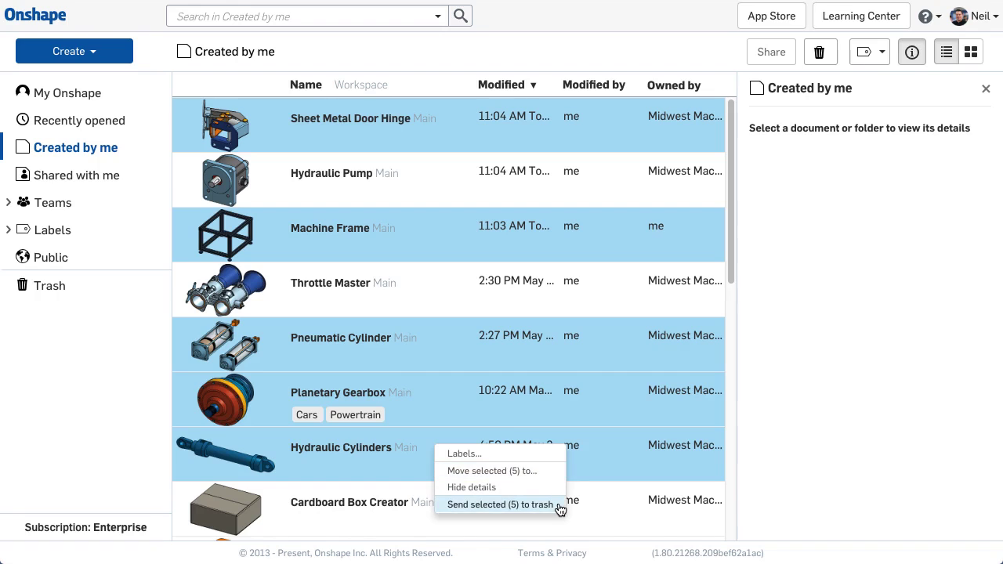
{"action": "key", "text": "Escape"}
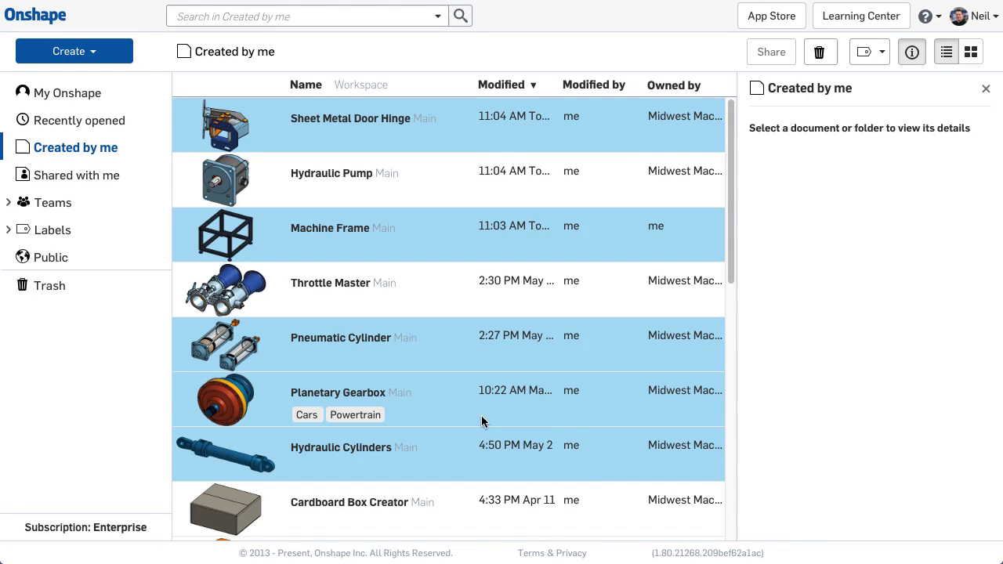
Select only the Planetary Gearbox document and view which kinds of items can be created.
{"action": "left_click", "coordinate": [454, 403]}
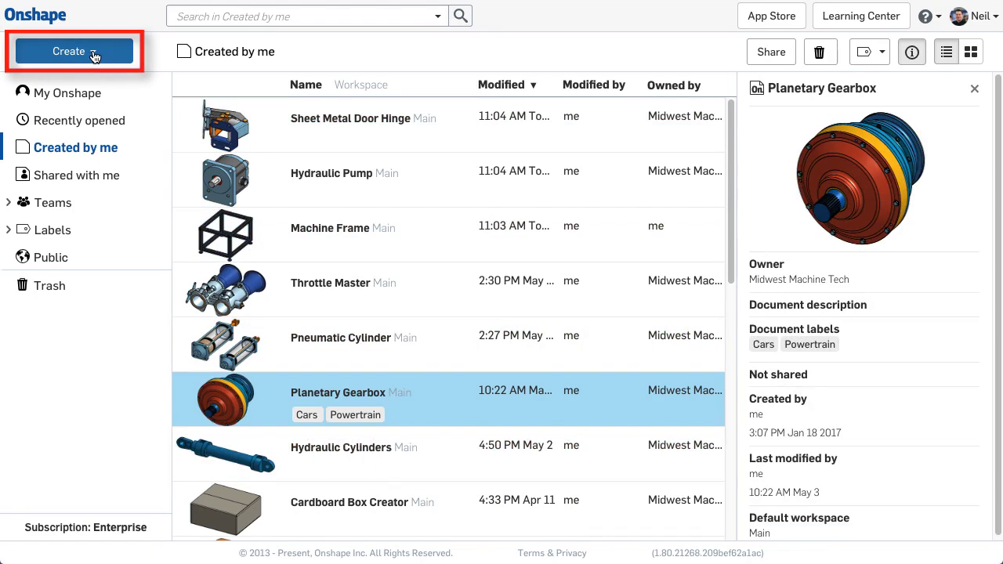
{"action": "left_click", "coordinate": [94, 54]}
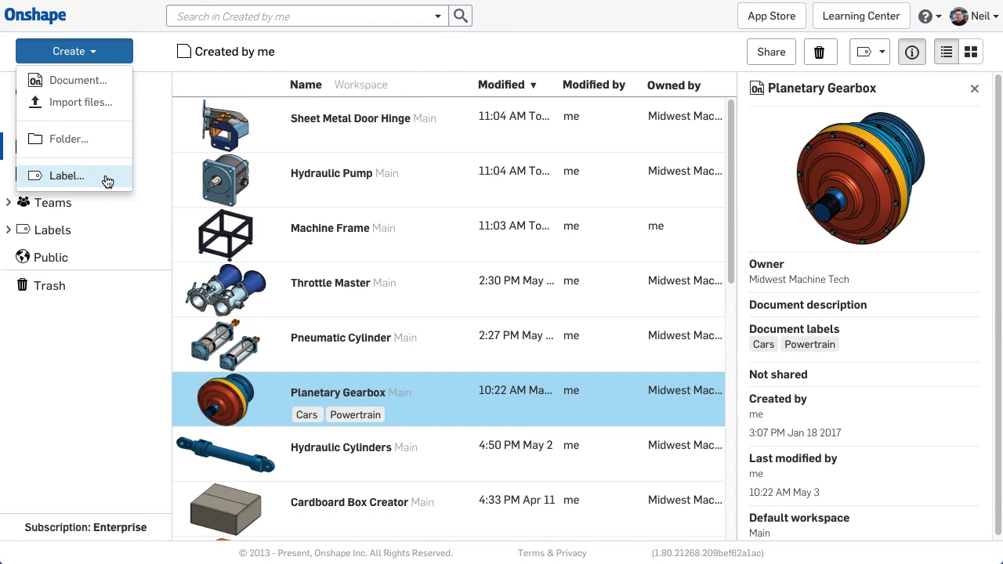
{"action": "left_click", "coordinate": [98, 51]}
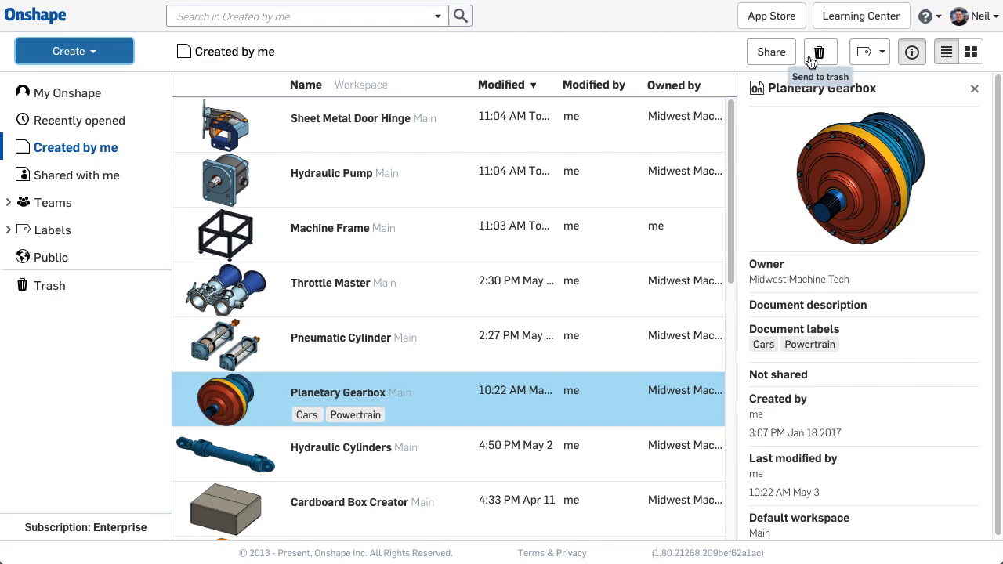
View the available help resources and the user account options.
{"action": "left_click", "coordinate": [939, 20]}
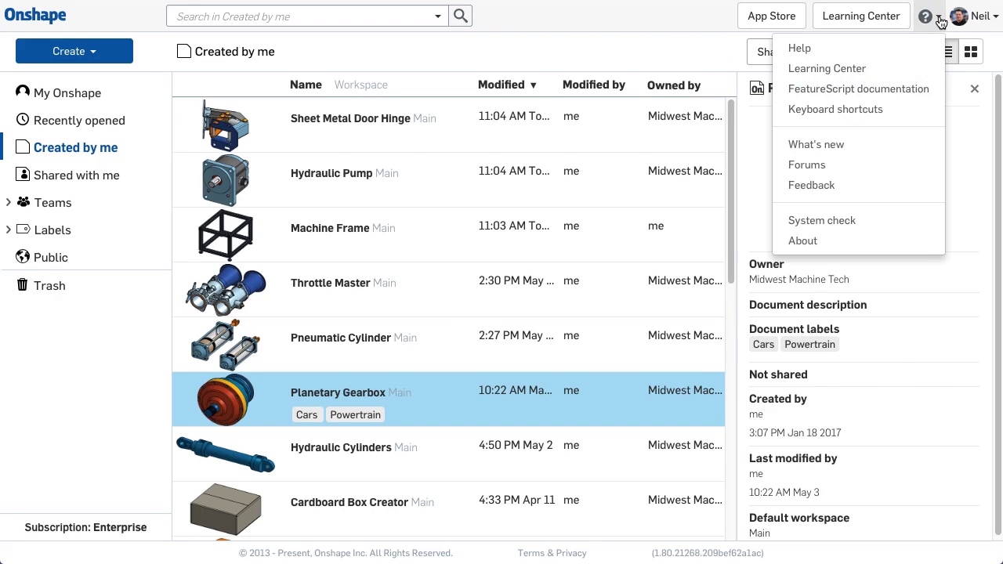
{"action": "left_click", "coordinate": [940, 19]}
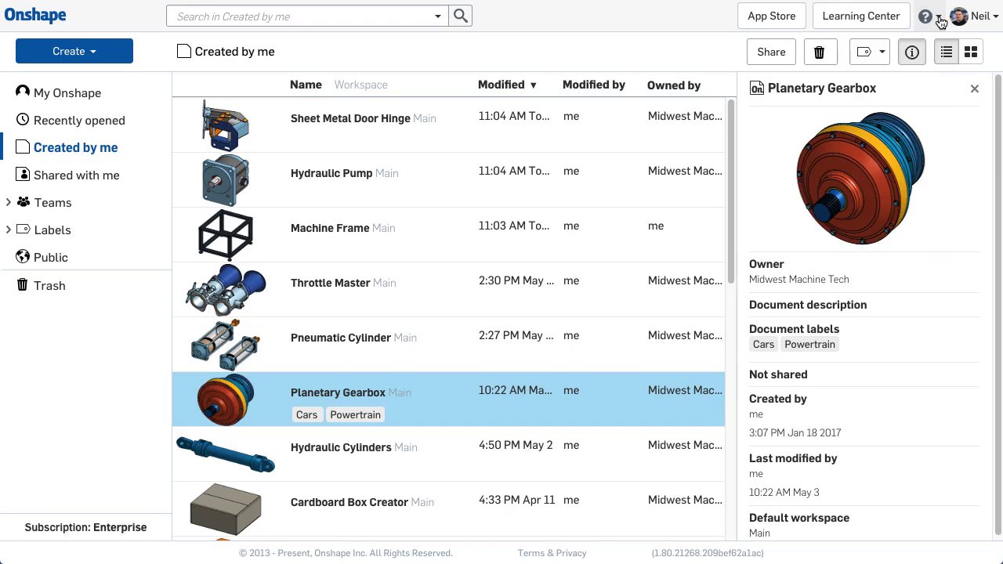
{"action": "left_click", "coordinate": [995, 20]}
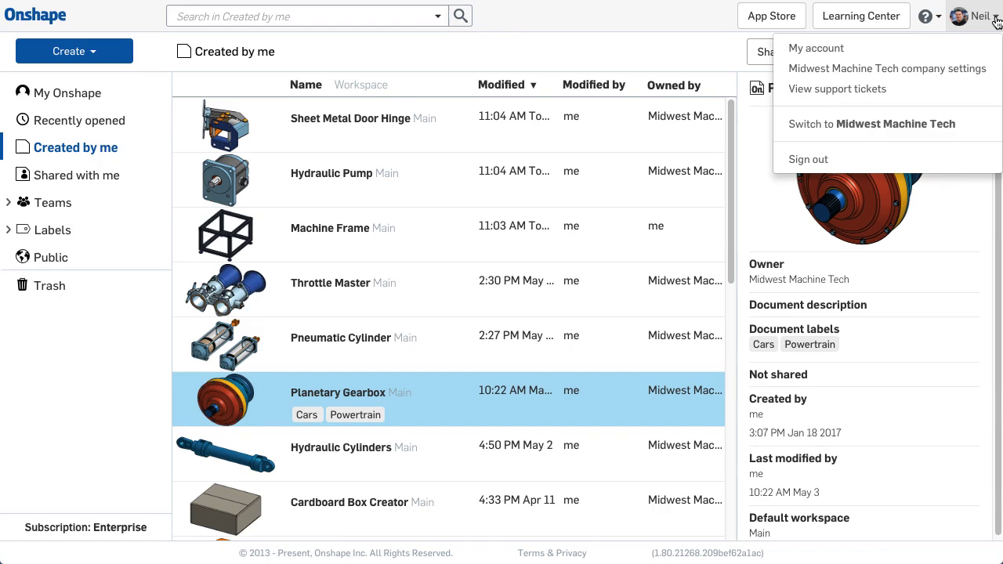
{"action": "left_click", "coordinate": [995, 20]}
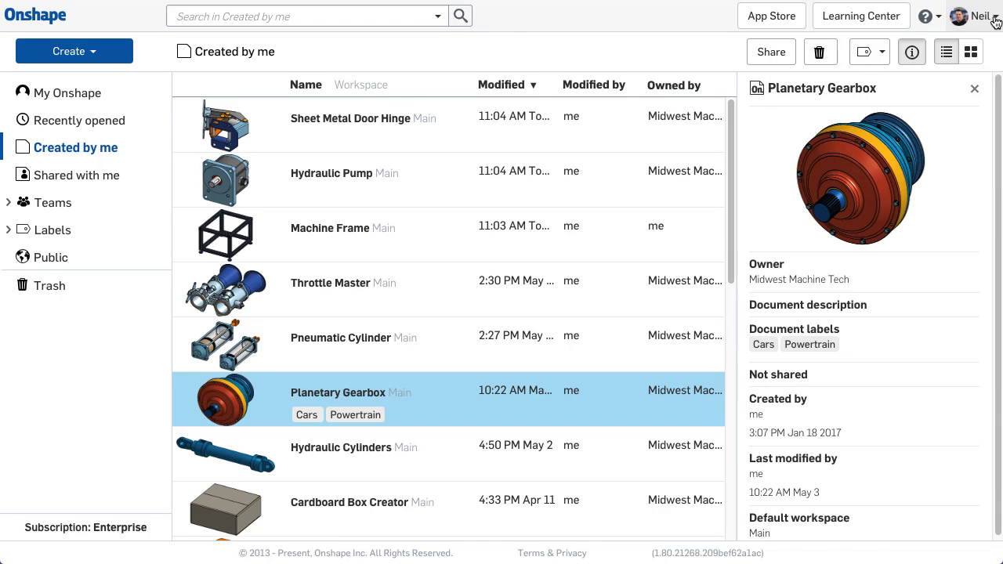